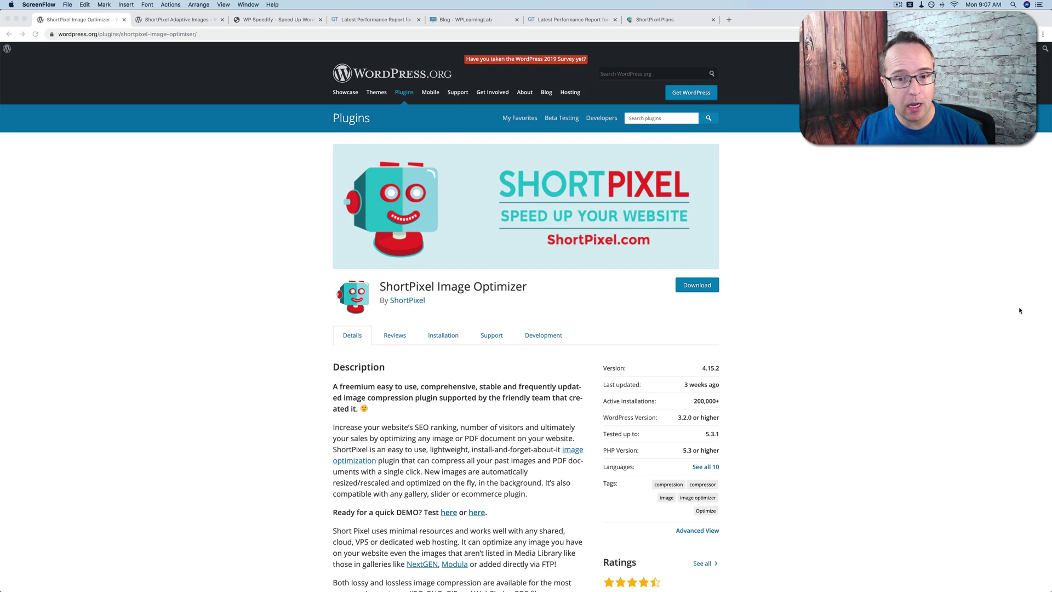
Highlight the word 'freemium' in the ShortPixel Image Optimizer description, with ratings in view
scroll(266, 336, down, 3)
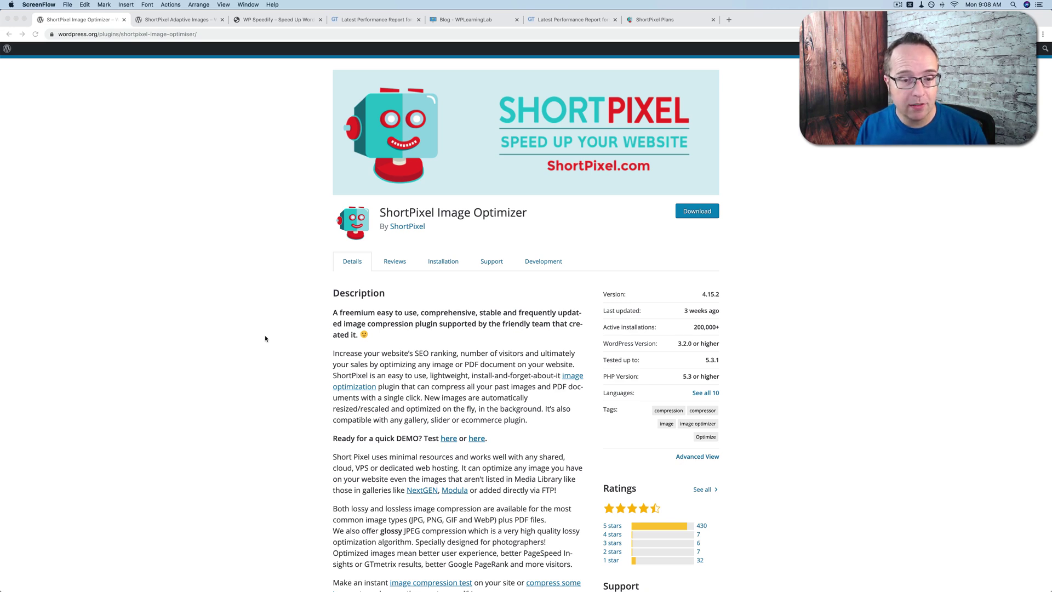
click(368, 316)
double_click(367, 316)
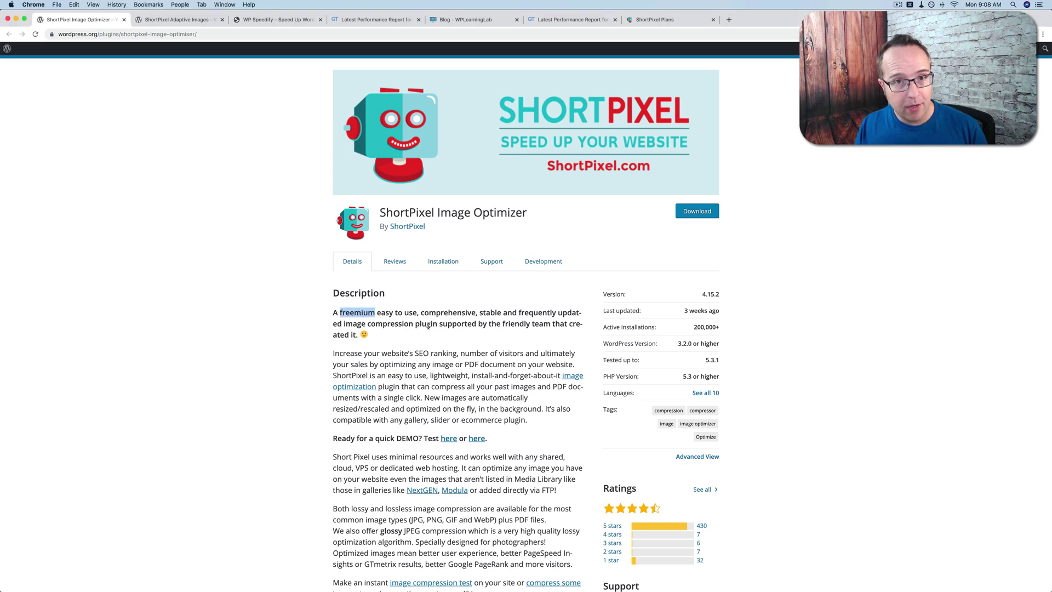
Review ShortPixel's Free, Short, Large and XXL monthly plans in a new pricing tab, then return to the plugin page
click(669, 21)
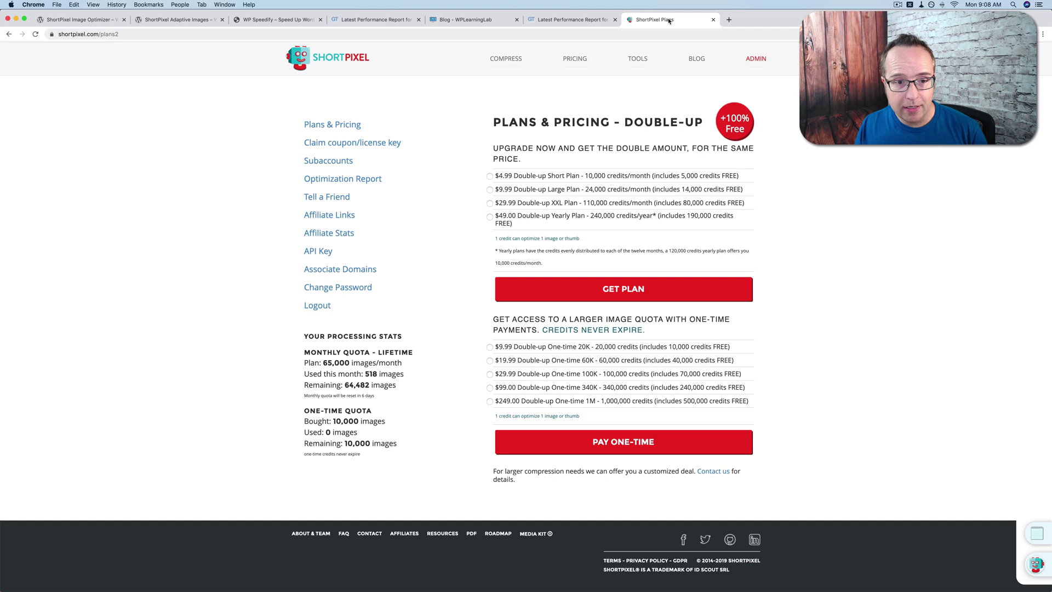
super+click(575, 58)
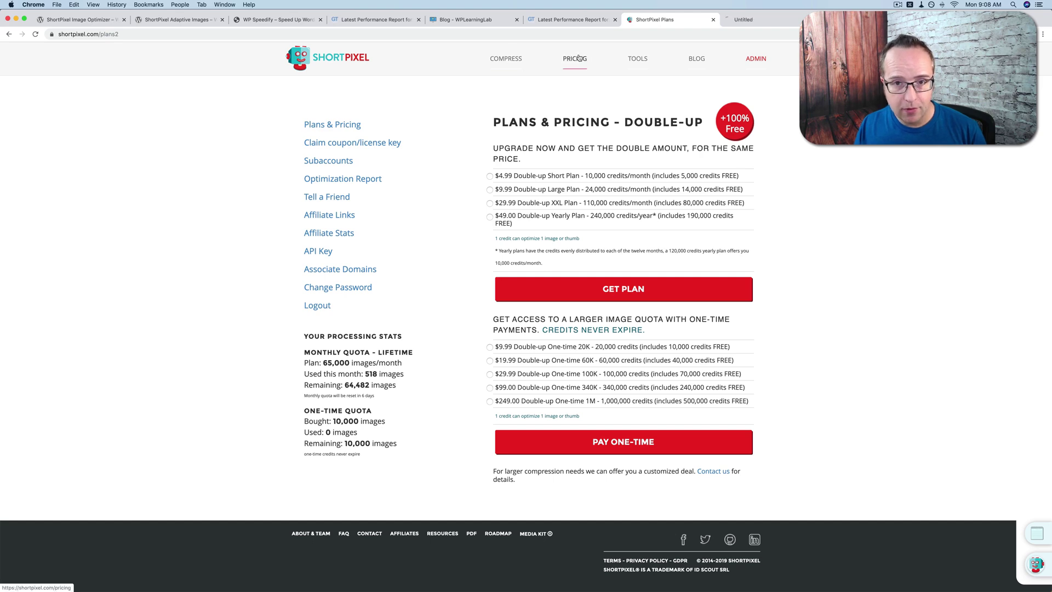
click(738, 21)
scroll(263, 254, down, 5)
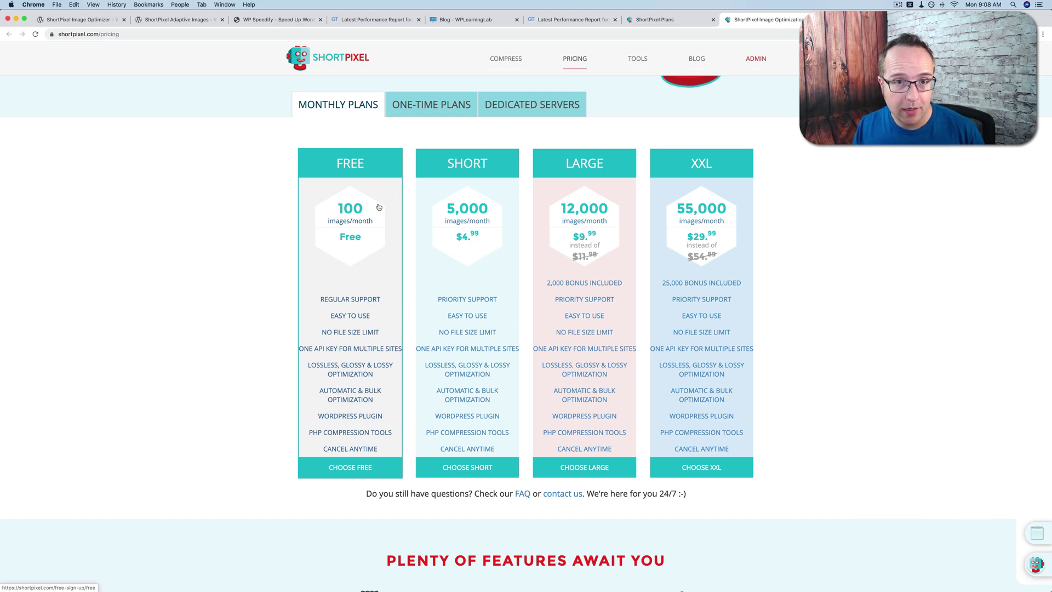
click(94, 21)
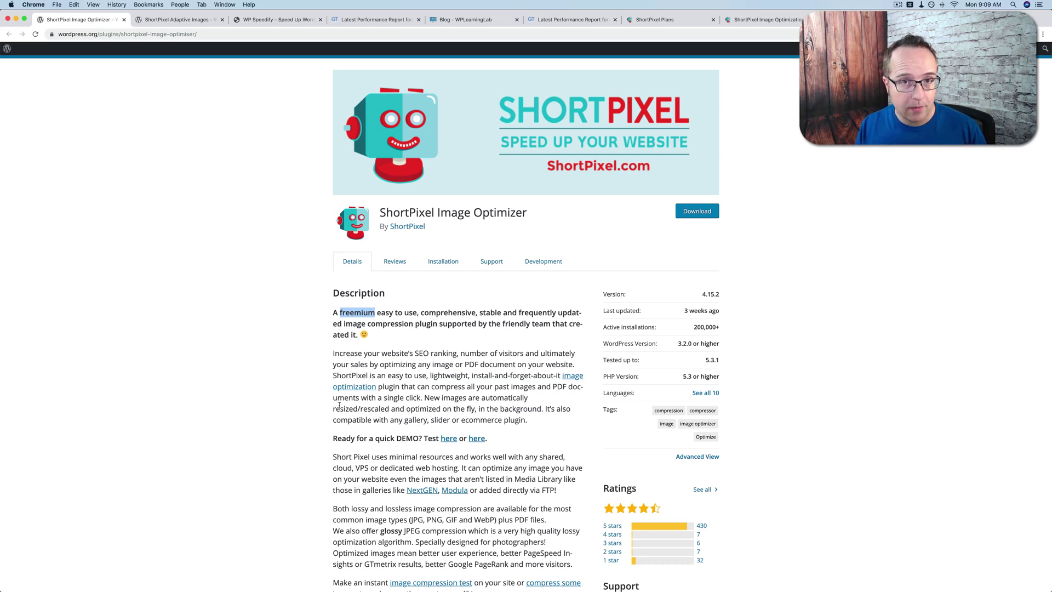
Show the ShortPixel Adaptive Images plugin page's description and 5-star ratings
click(180, 19)
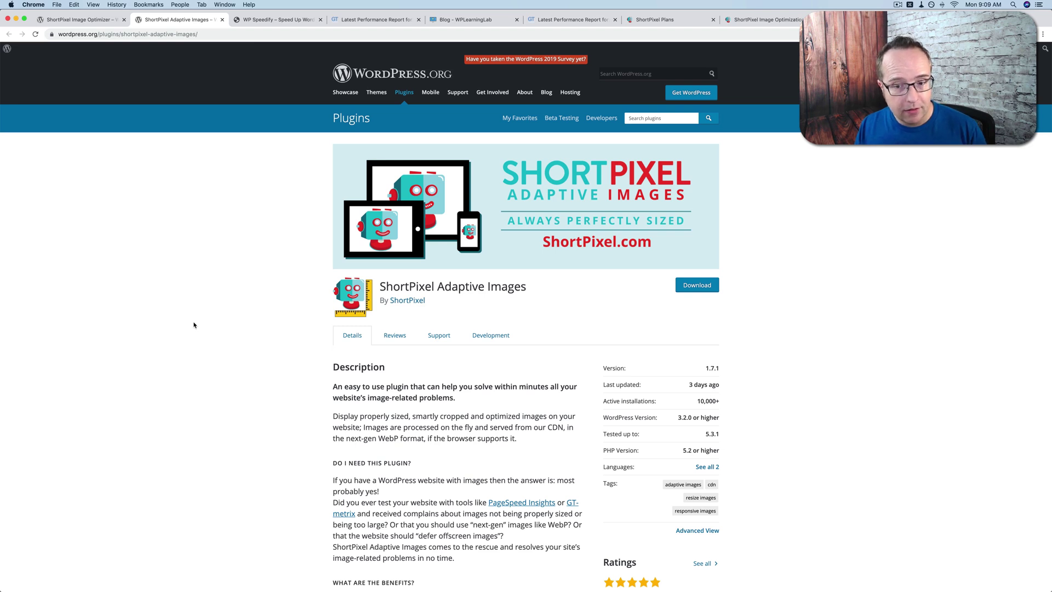
scroll(230, 320, down, 1)
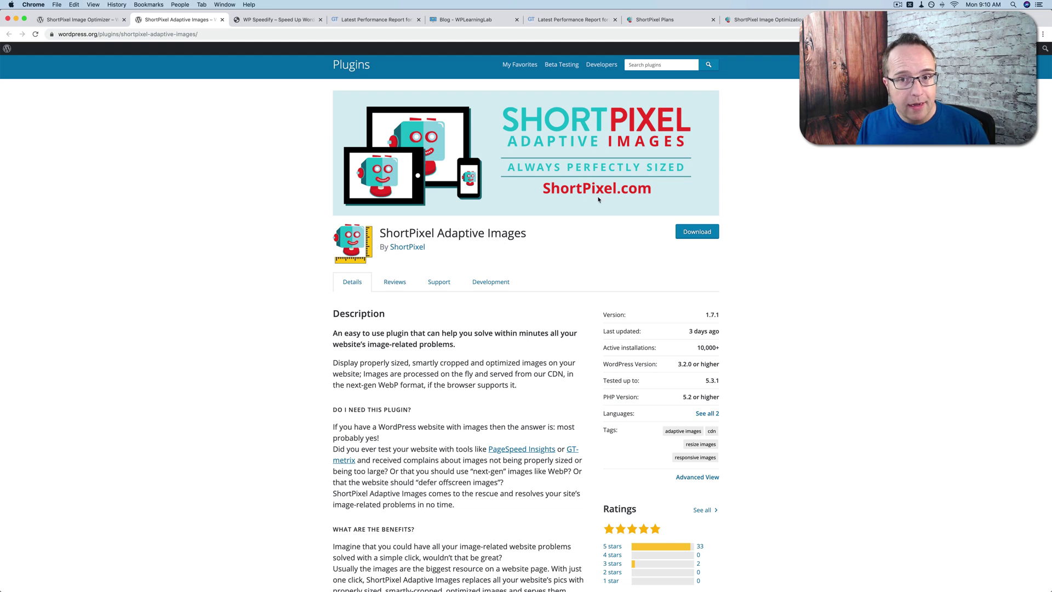
Bring the shortpixel.com pricing page with Free, Short, Large and XXL plans to the front
click(767, 20)
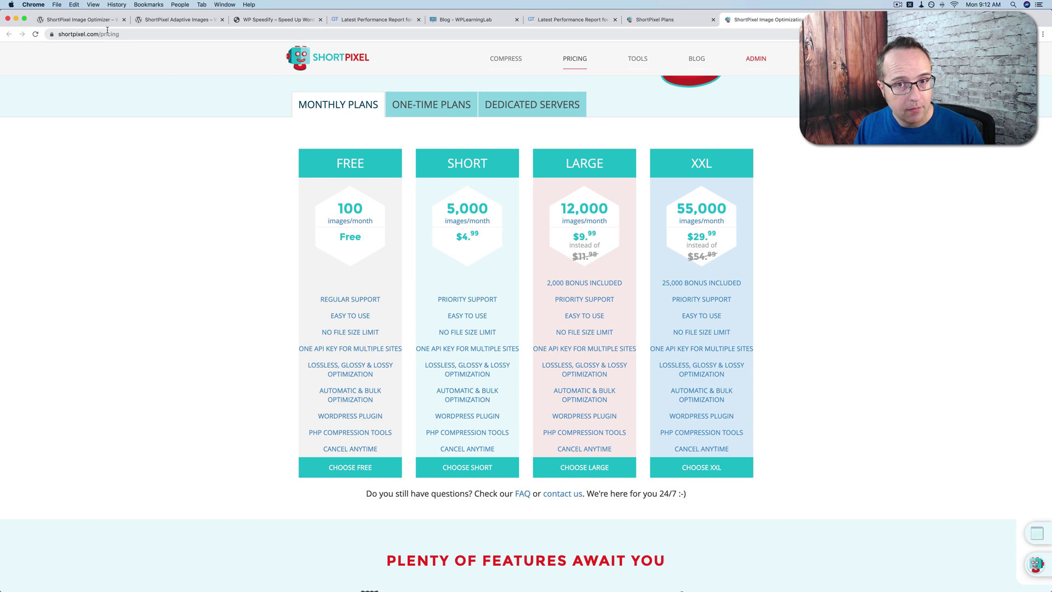
Inspect the wpspeedify.com logo in DevTools and select its src URL, a PNG in wp-content/uploads
click(278, 22)
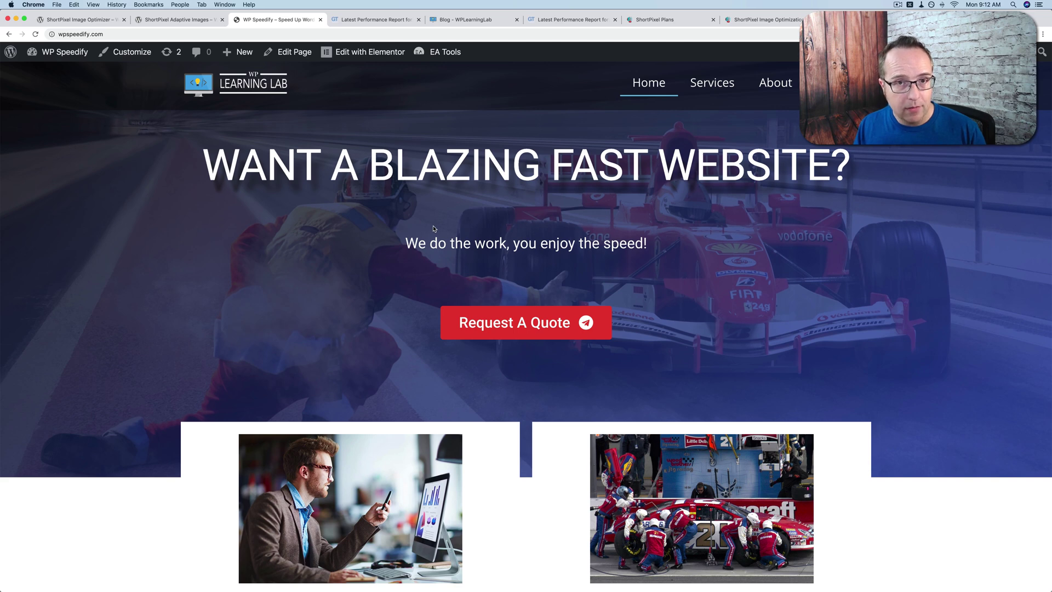
right_click(221, 83)
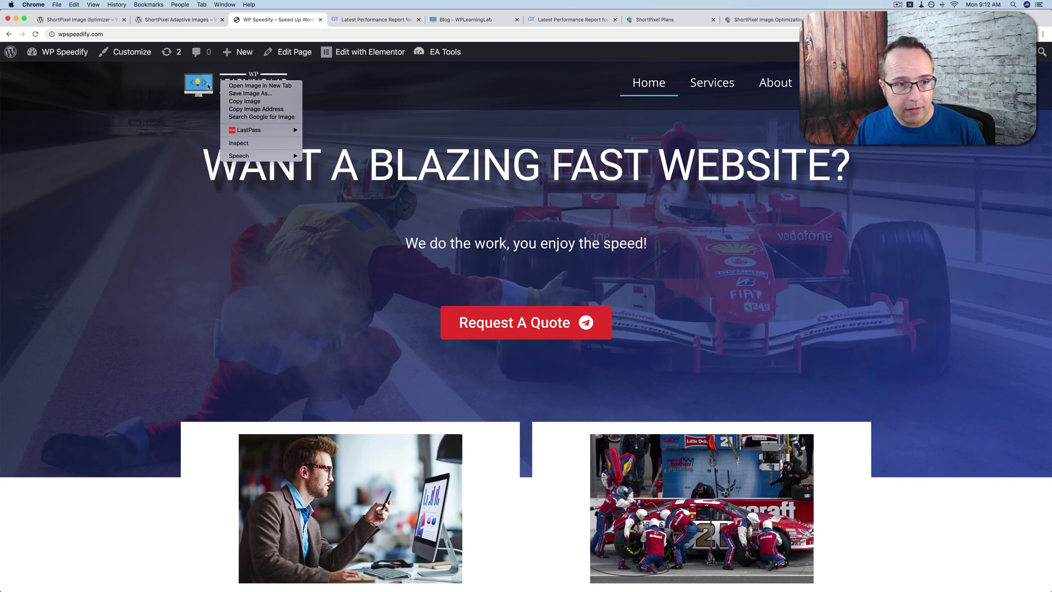
click(257, 144)
drag(408, 308, 395, 263)
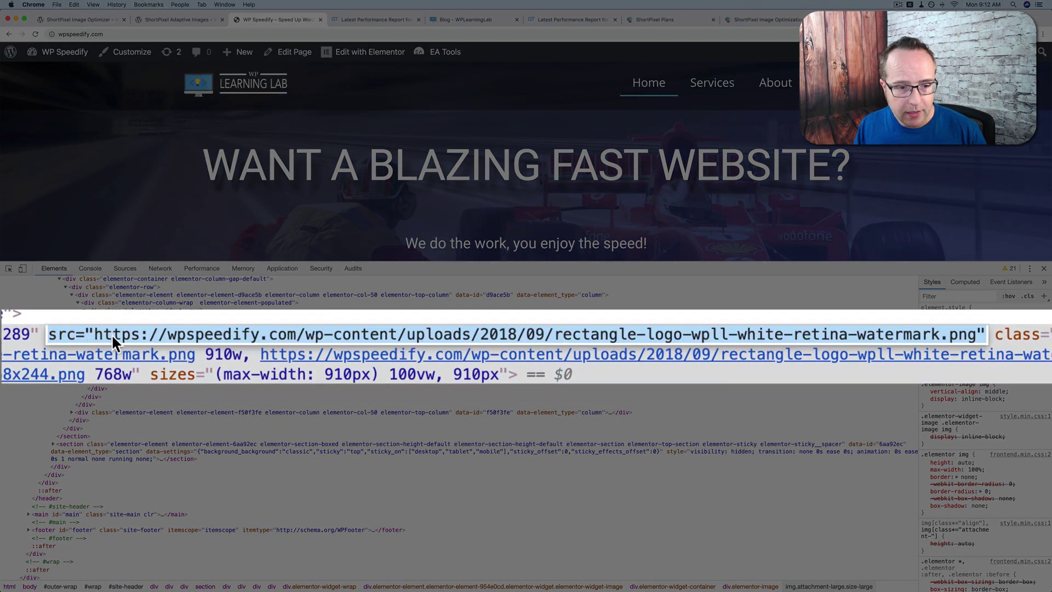
double_click(231, 342)
drag(97, 333, 975, 331)
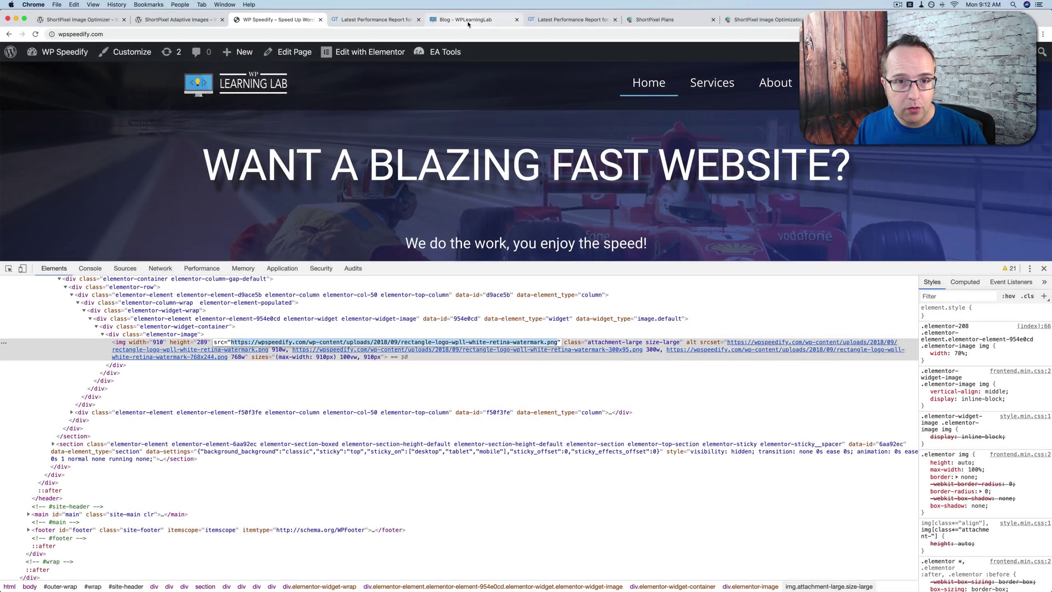
Inspect the wplearninglab.com logo, highlighting 'cdn' in its cdn.shortpixel.ai src, then show the GTmetrix report
click(455, 21)
right_click(268, 78)
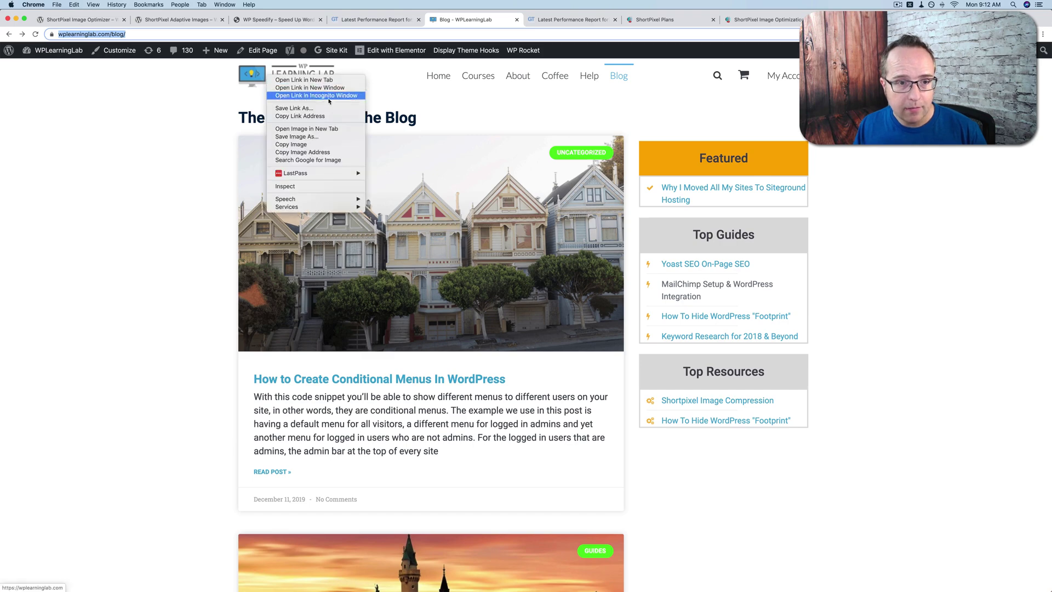
click(291, 187)
scroll(144, 403, down, 3)
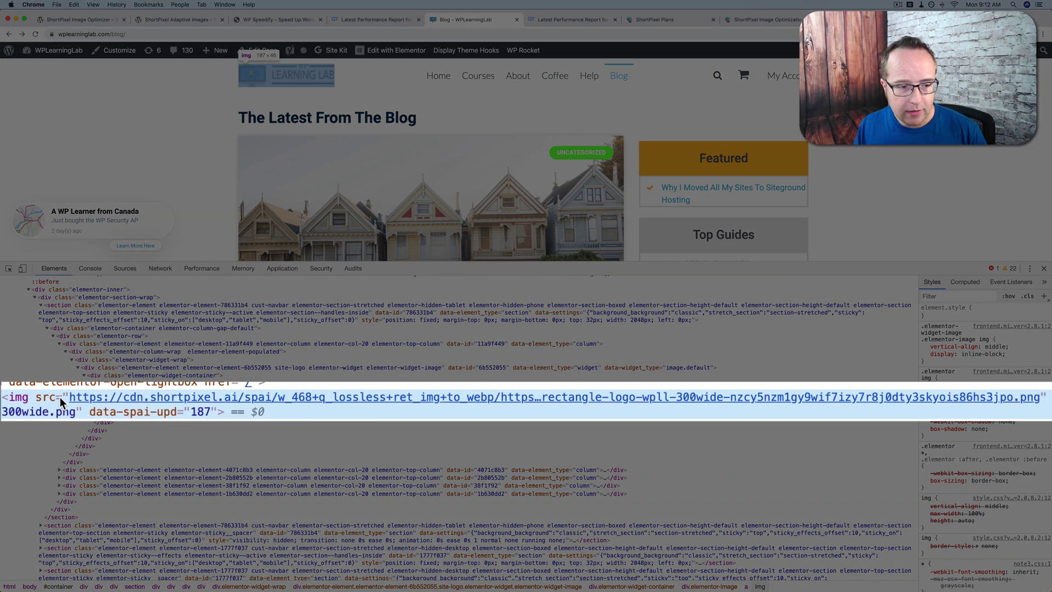
double_click(144, 400)
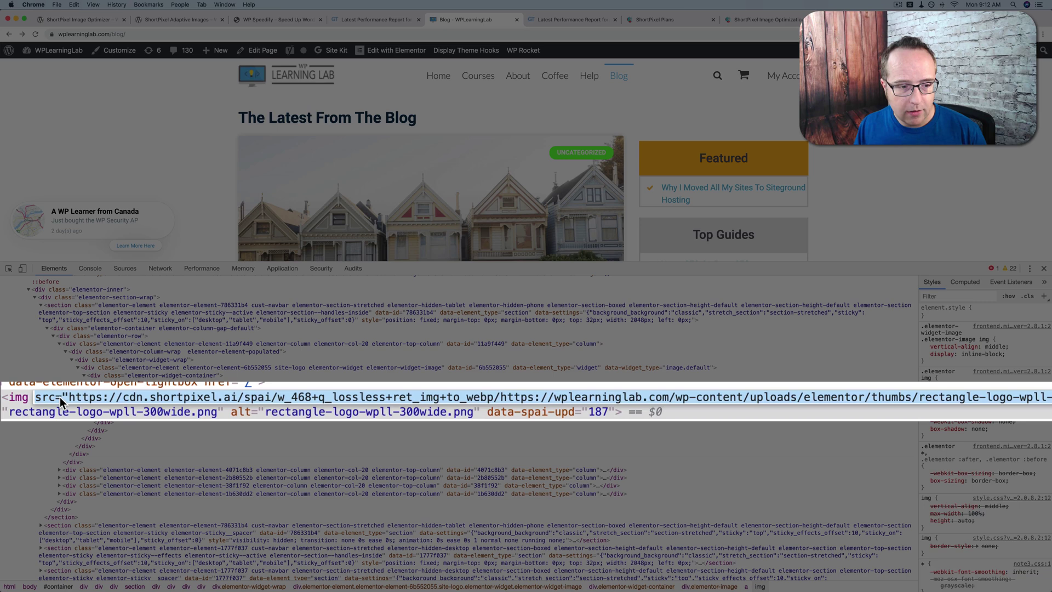
drag(69, 400, 1049, 409)
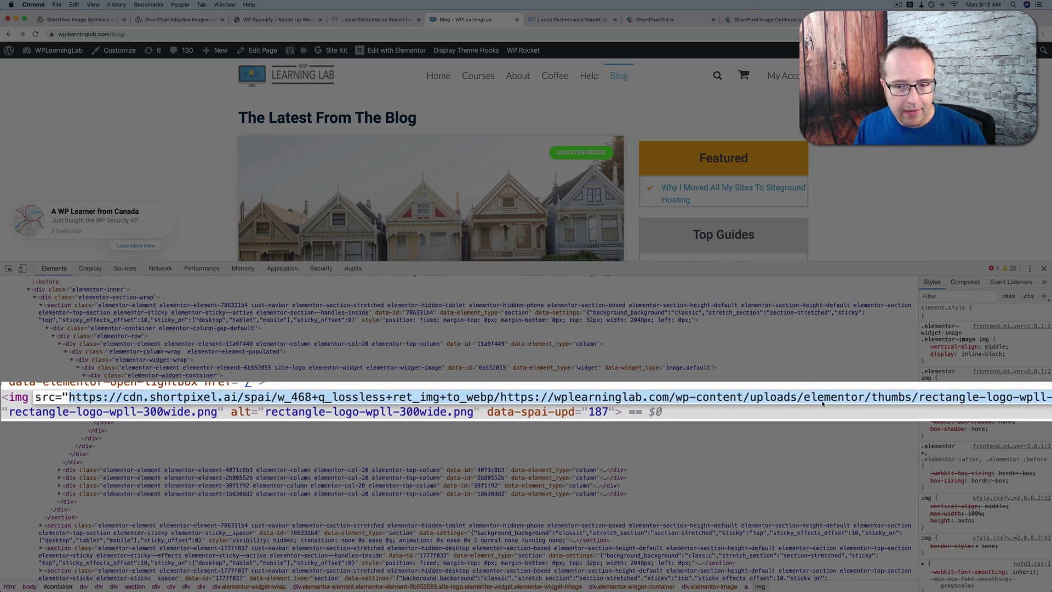
double_click(129, 400)
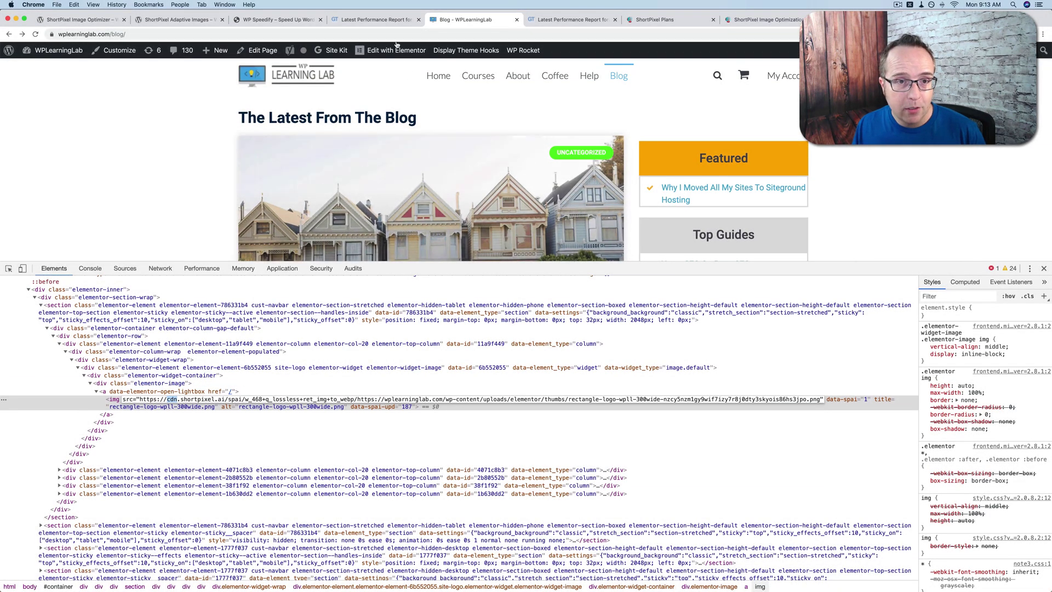
click(384, 21)
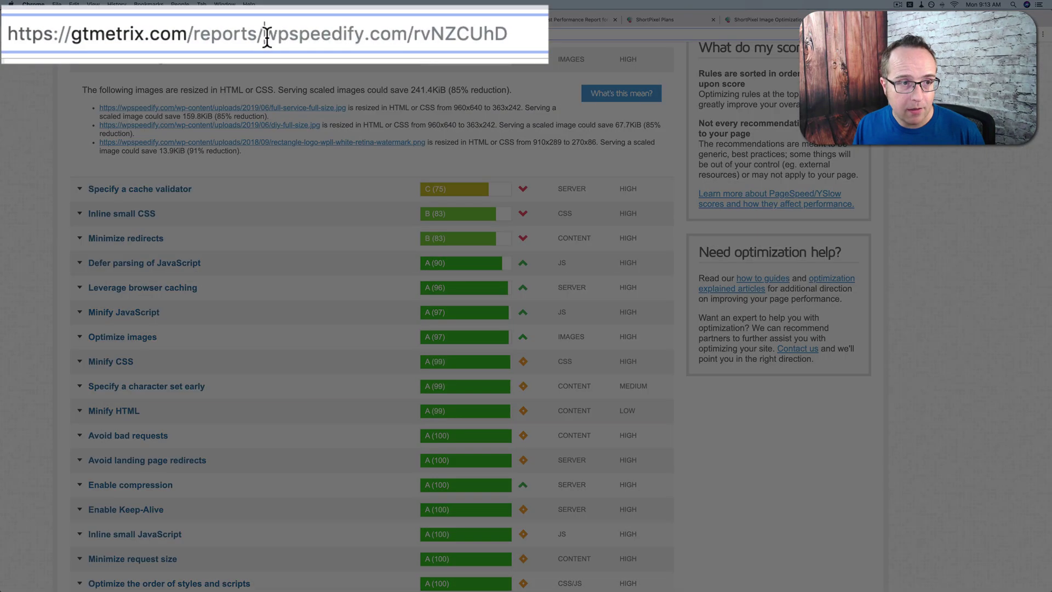
Highlight the wpspeedify.com and wplearninglab.com domains in the two GTmetrix report addresses
drag(119, 34, 163, 34)
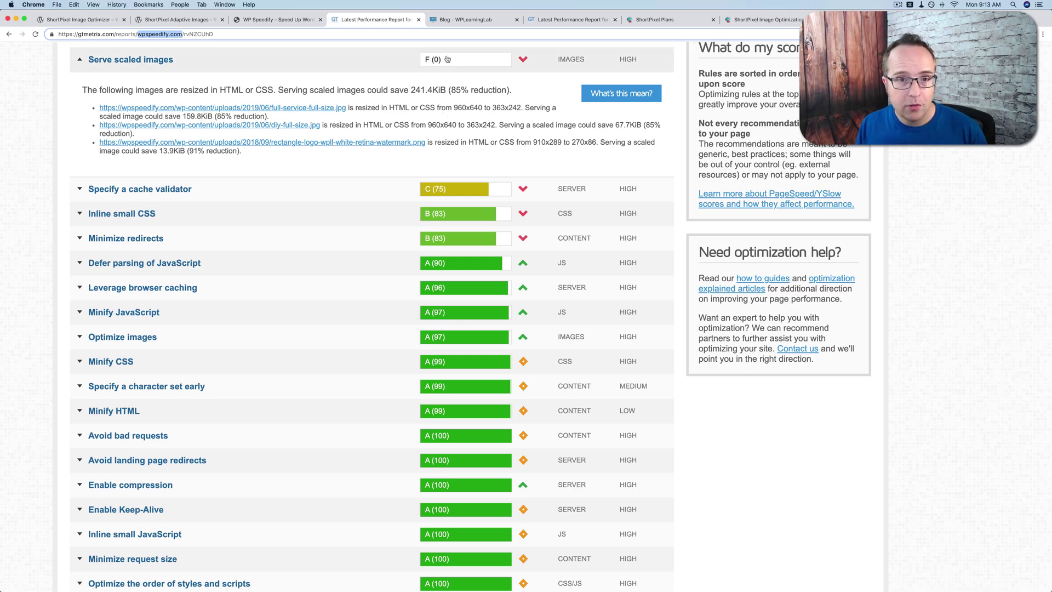
click(573, 19)
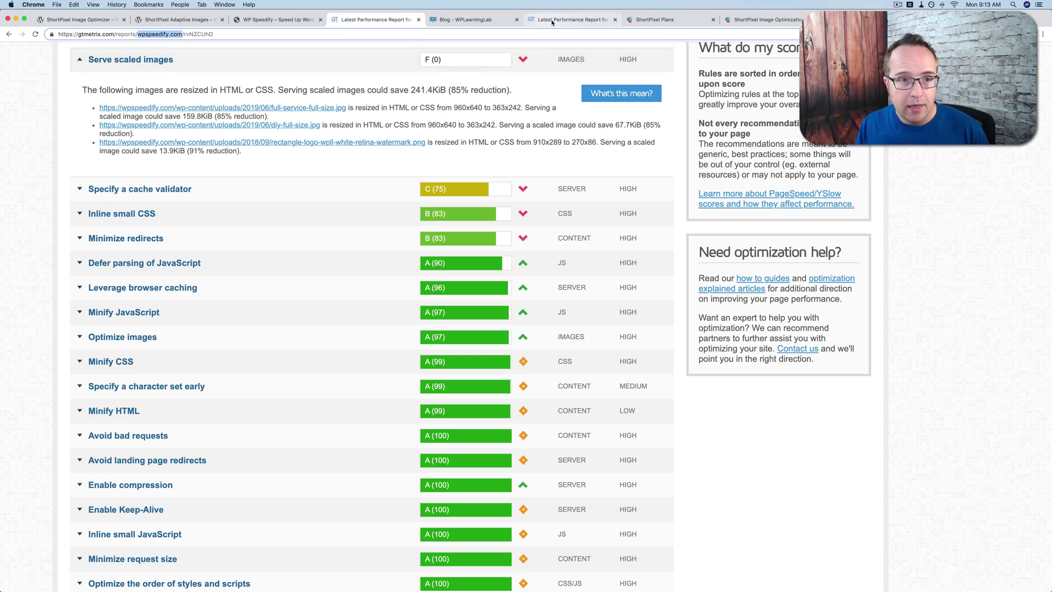
click(135, 34)
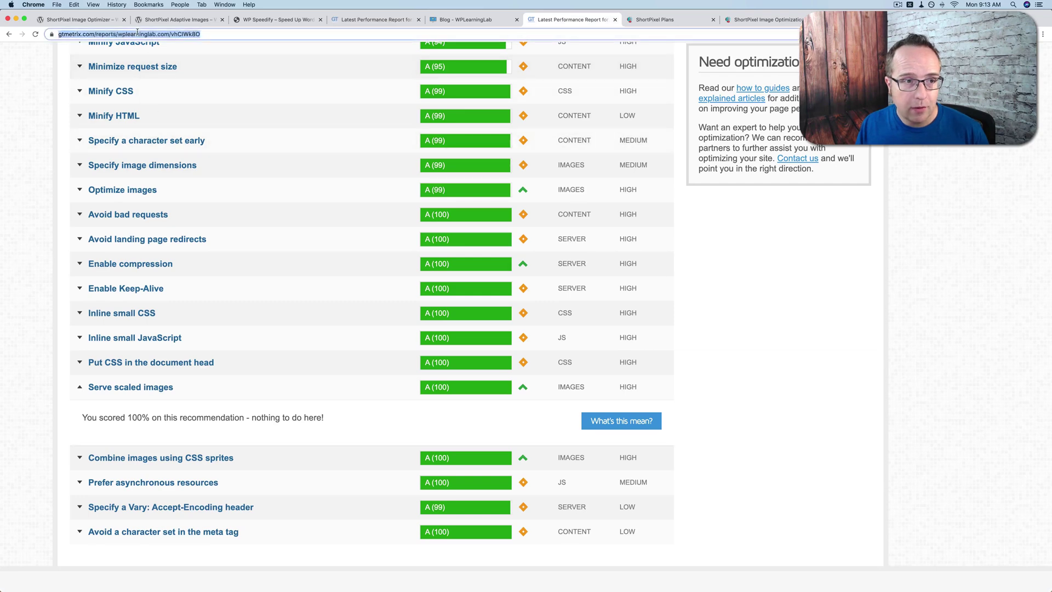
double_click(135, 34)
drag(159, 34, 187, 36)
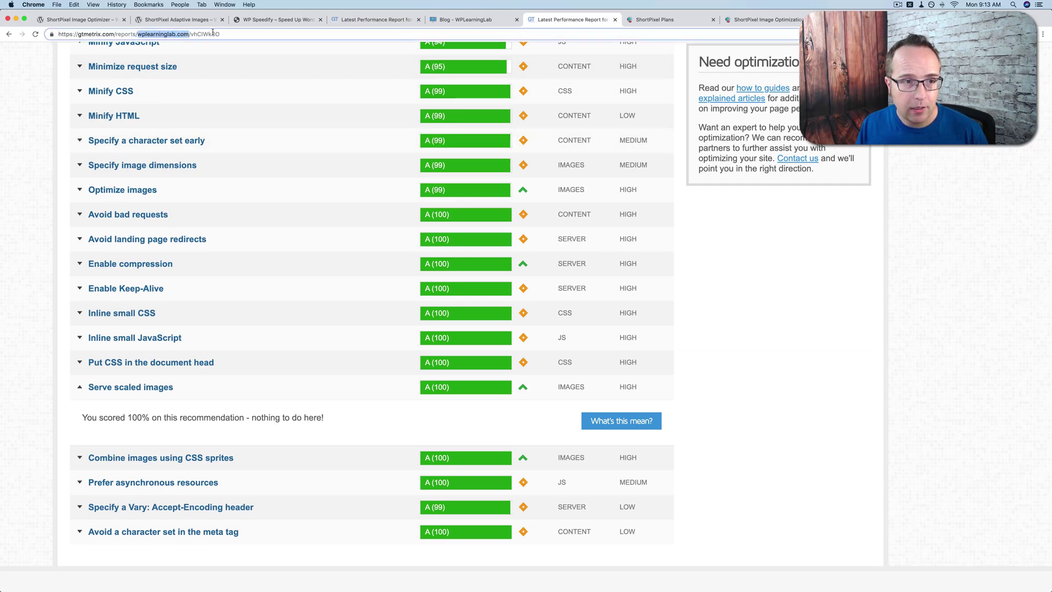
Highlight wplearninglab.com's 100% Serve scaled images score, then return to the Image Optimizer page
scroll(230, 329, down, 2)
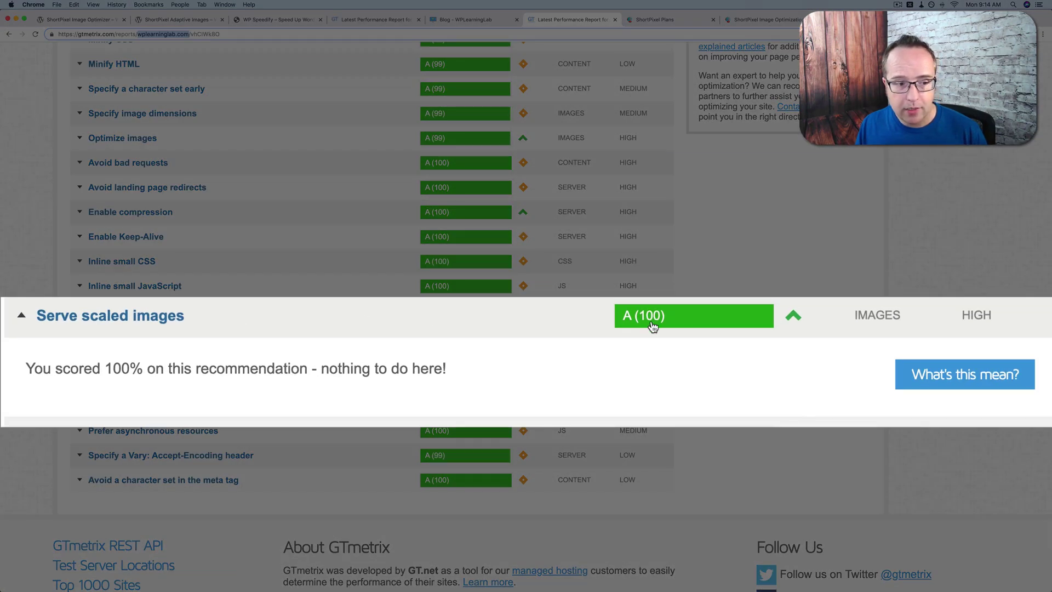
drag(86, 366, 349, 375)
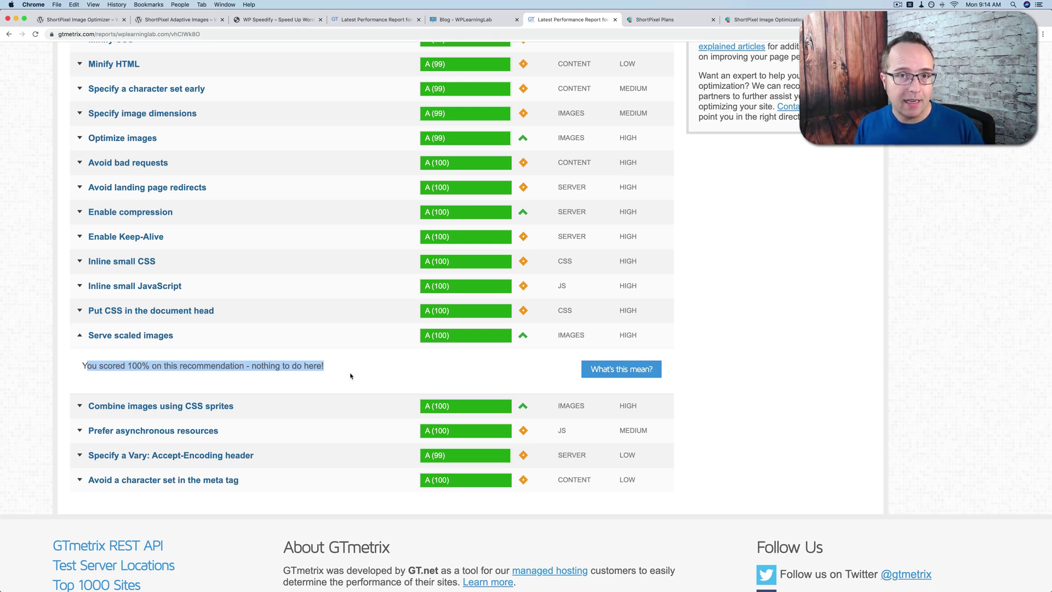
click(104, 22)
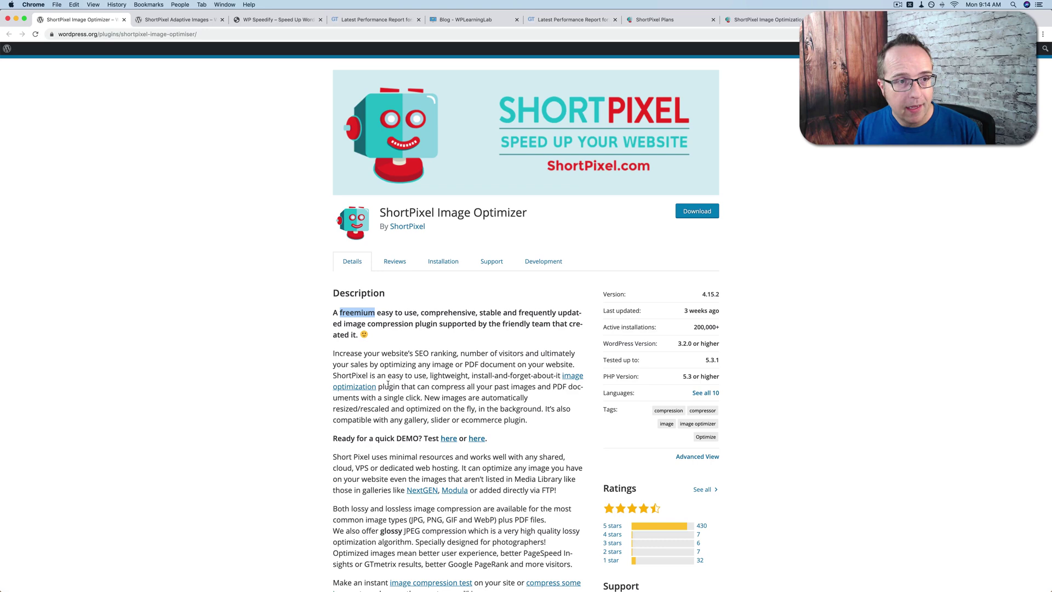
Bring the ShortPixel Adaptive Images plugin page (version 1.7.1) back to the front
click(171, 21)
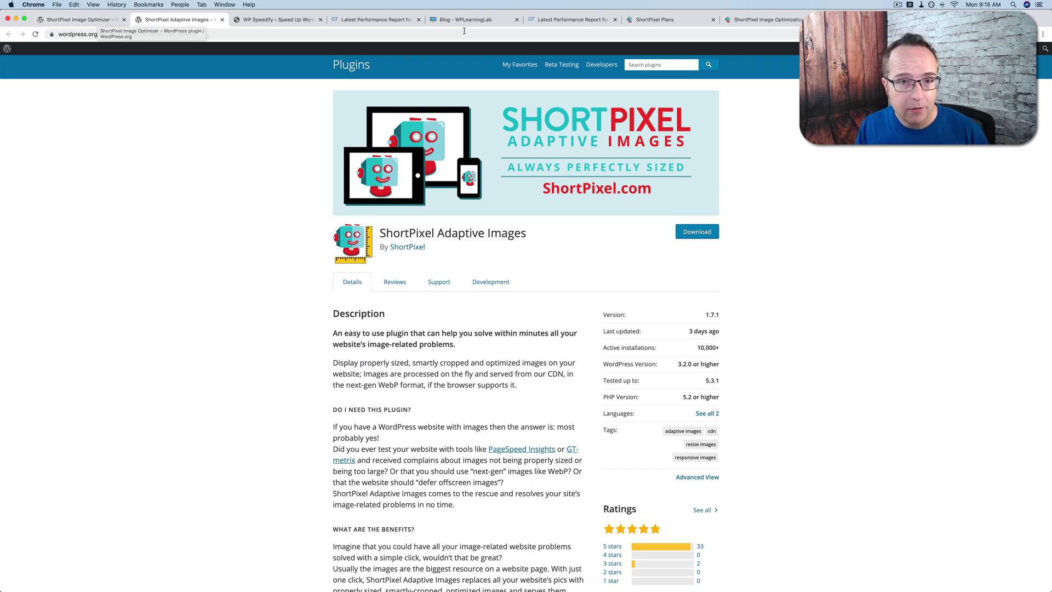
Open the WPLearningLab WordPress Dashboard from the blog tab's admin bar
key(super+5)
mouse_move(57, 50)
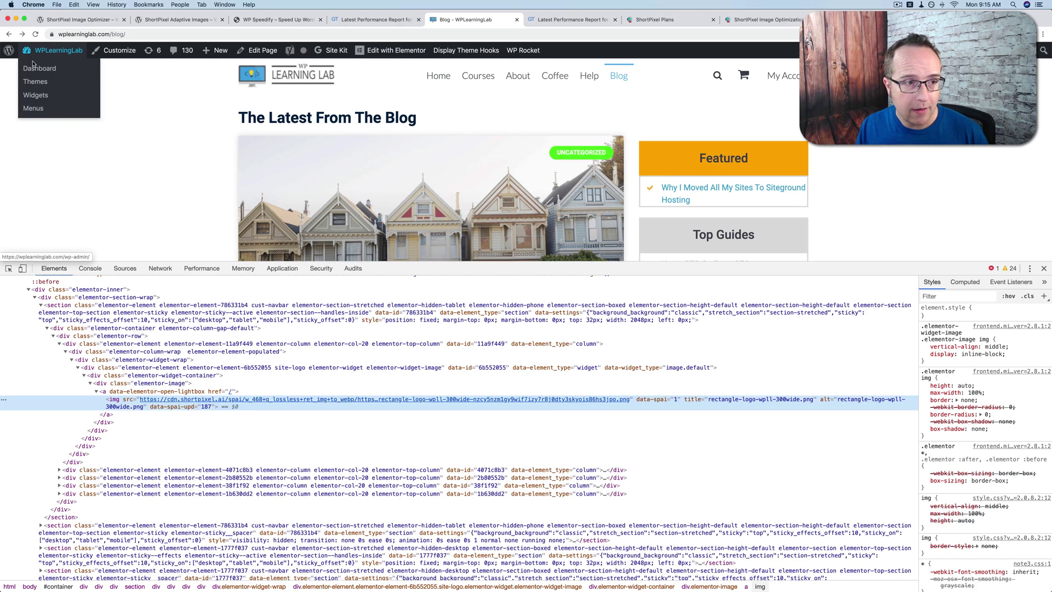
click(33, 70)
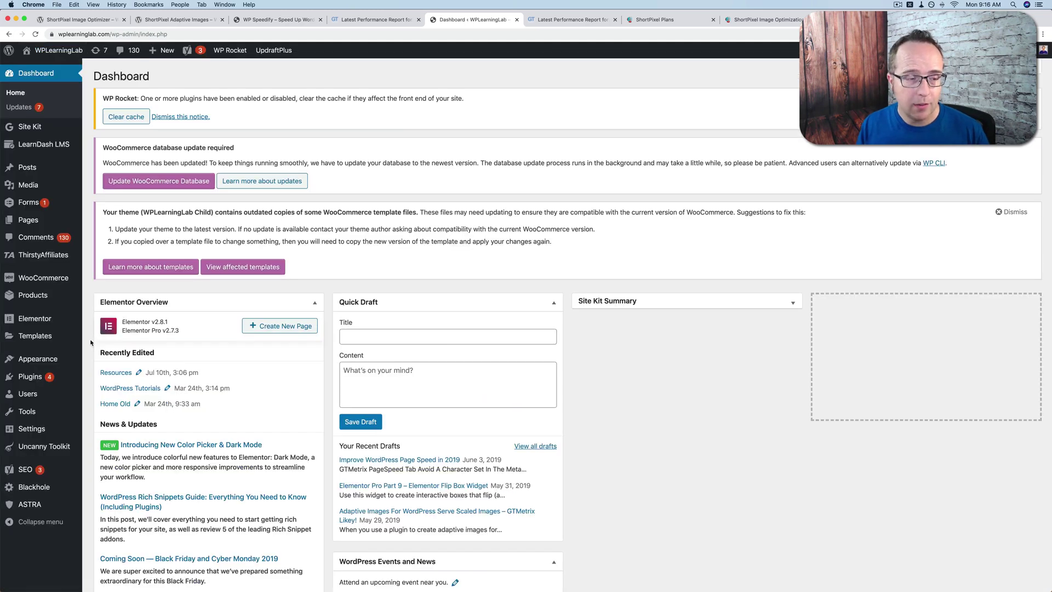
mouse_move(33, 430)
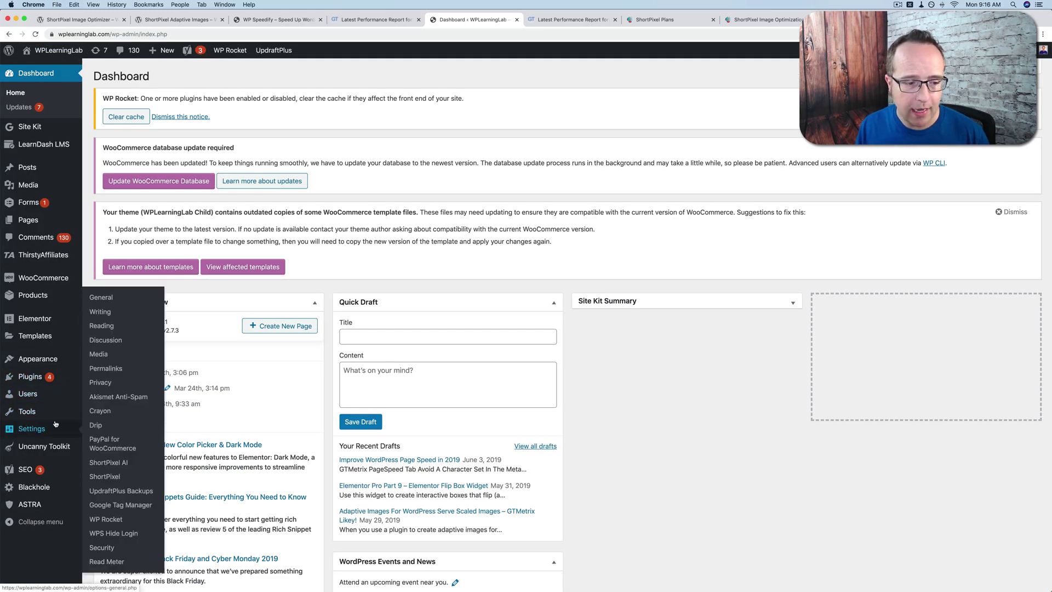
Check ShortPixel settings' valid API key, view pricing and account plans, then return to the plugin page
click(108, 479)
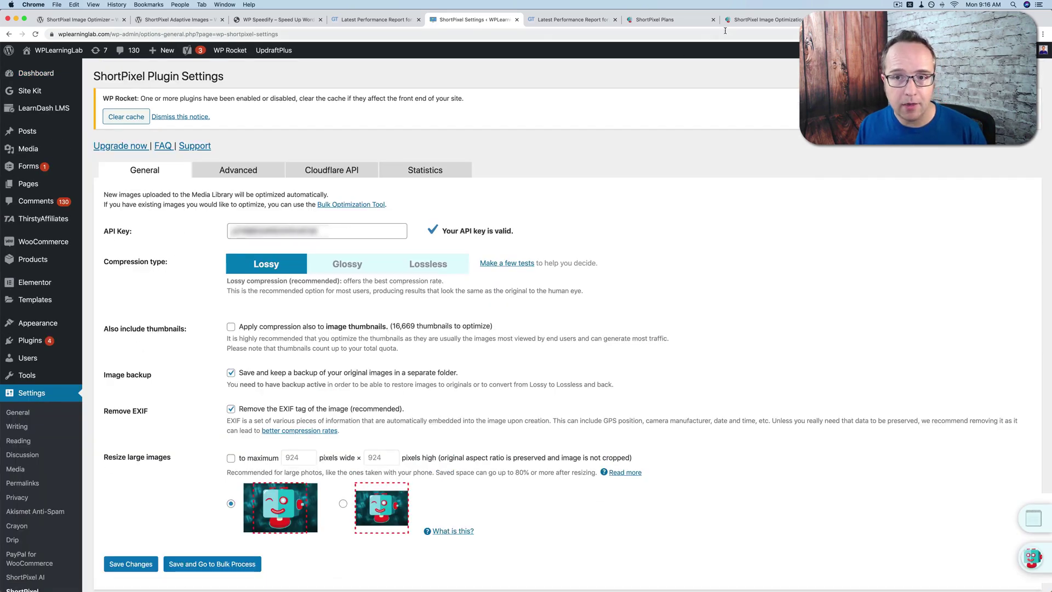
click(746, 20)
click(657, 19)
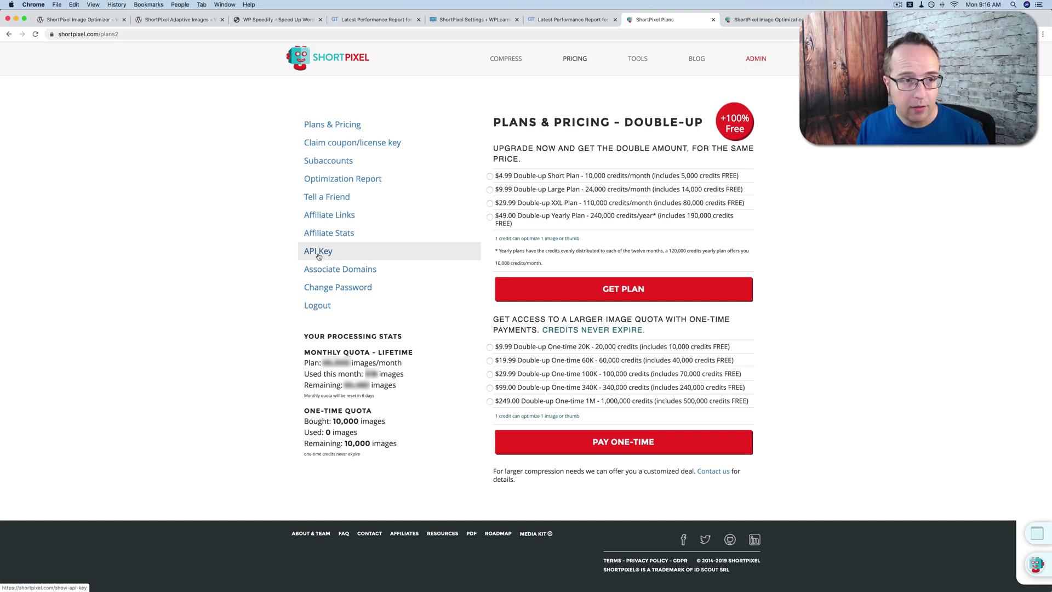
click(87, 22)
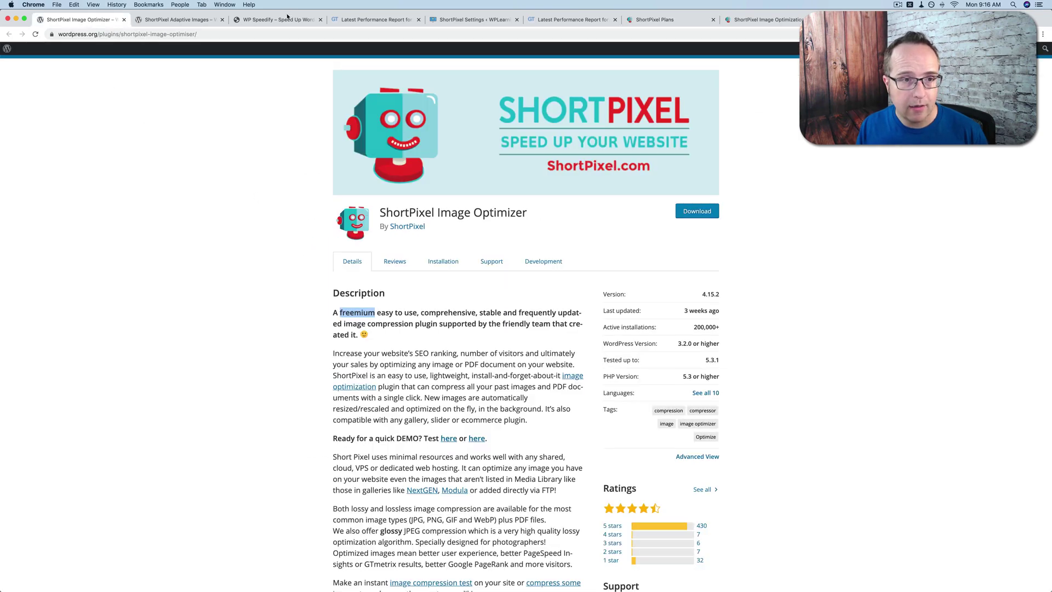
Return to the ShortPixel settings tab and go to Settings > ShortPixel AI
click(482, 20)
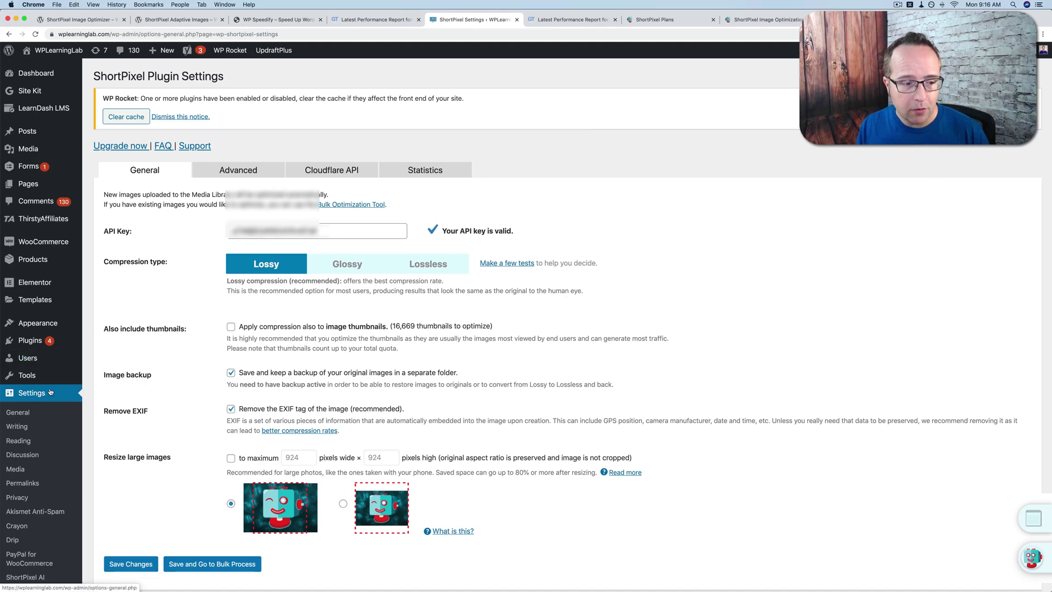
scroll(33, 536, down, 1)
click(21, 543)
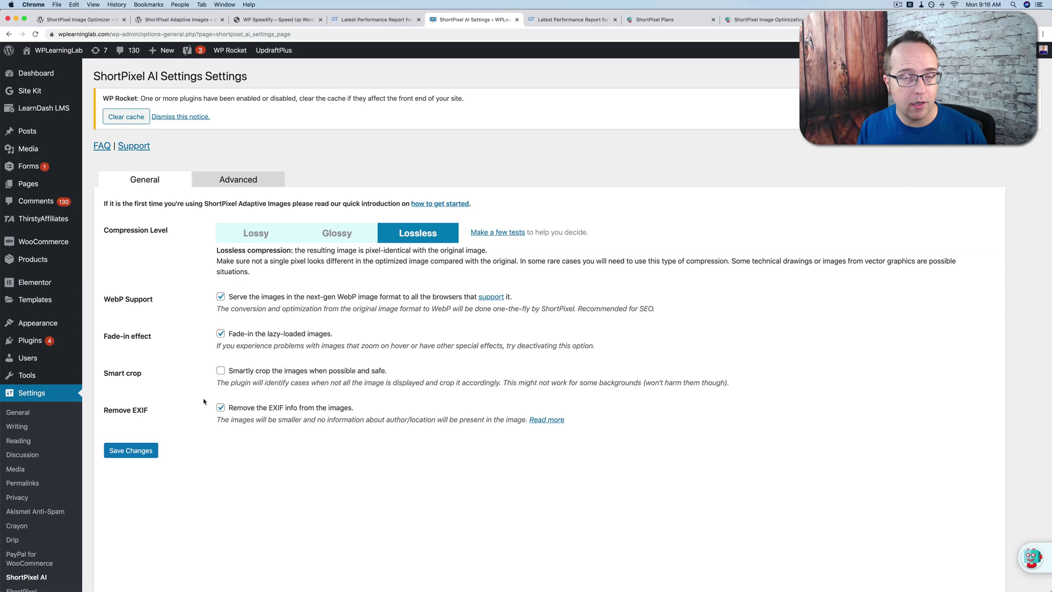
Review the ShortPixel AI Advanced settings, then return to the General settings with Lossless and WebP enabled
click(231, 182)
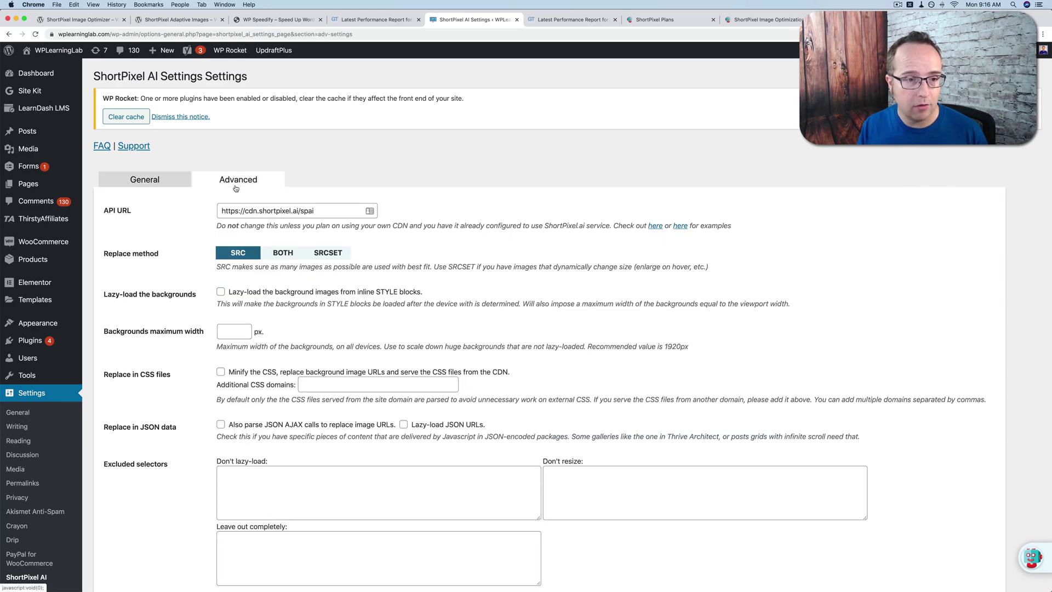
scroll(176, 274, down, 3)
scroll(177, 273, down, 5)
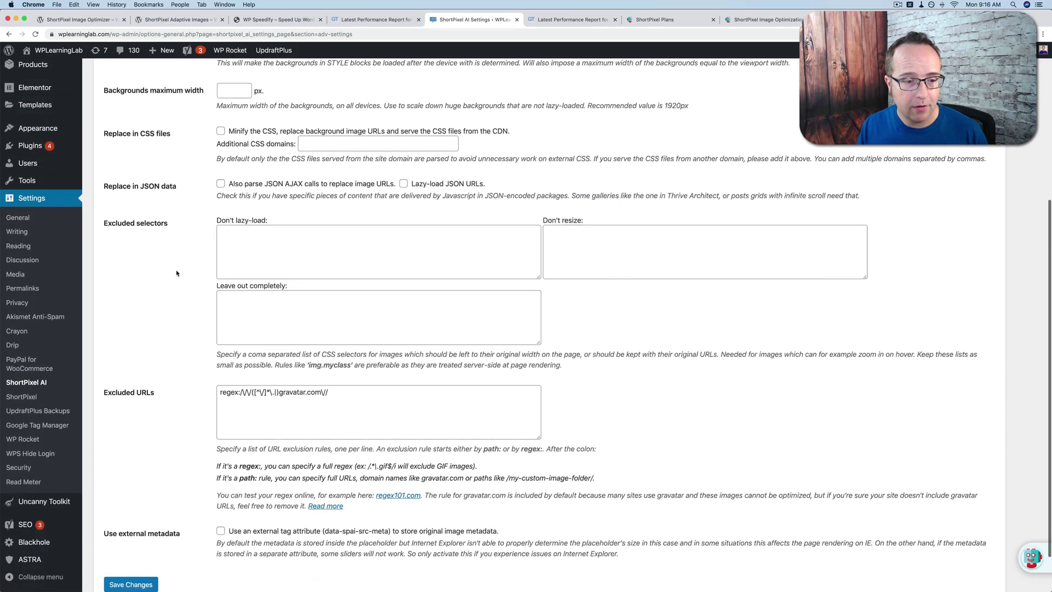
scroll(176, 276, up, 9)
click(151, 181)
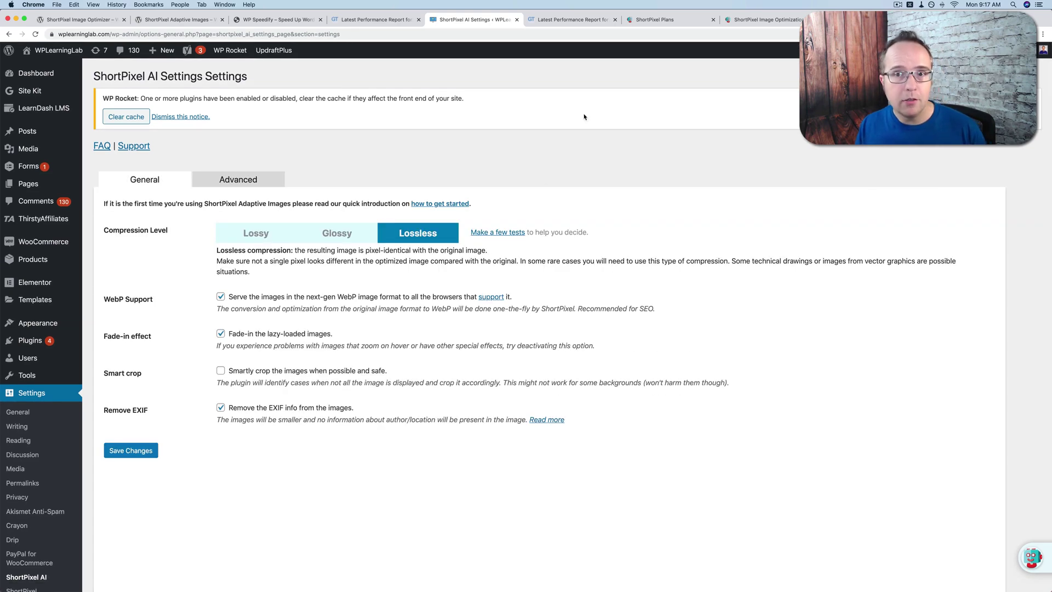
Switch to the ShortPixel account plans page and go to Associate Domains
click(745, 21)
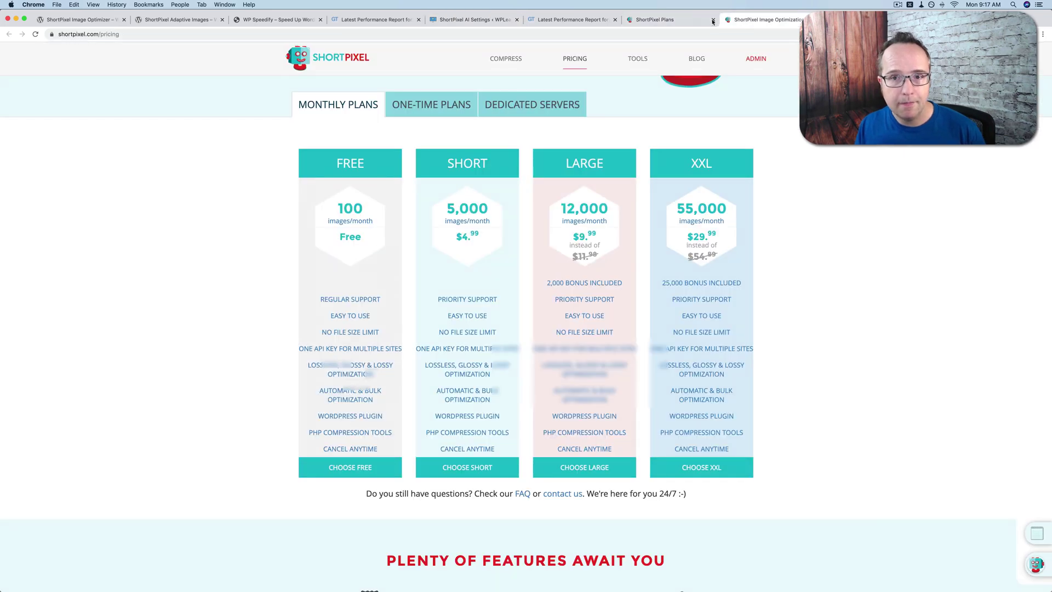
click(666, 20)
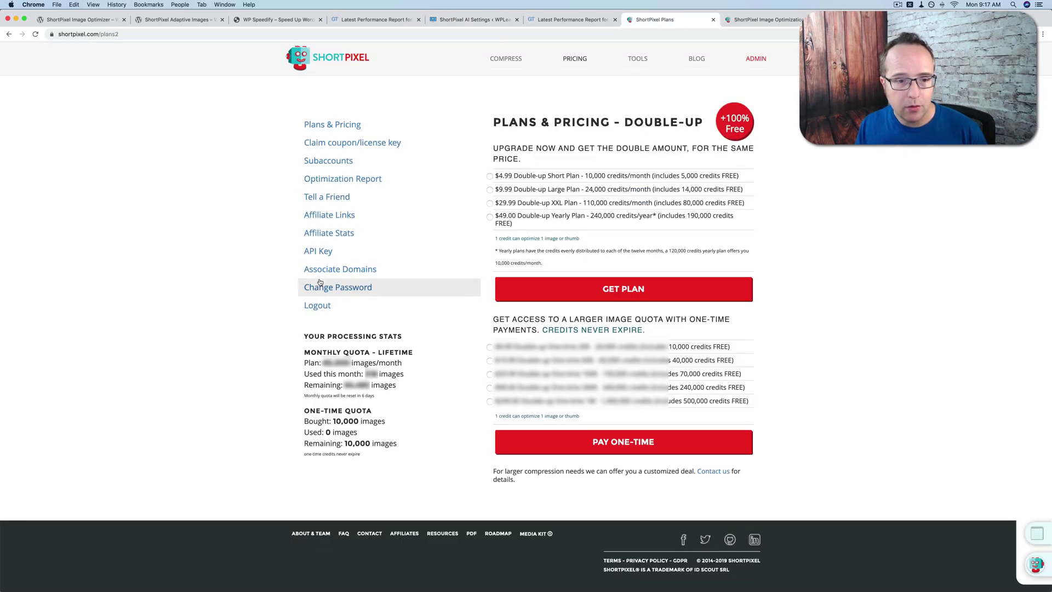
click(343, 272)
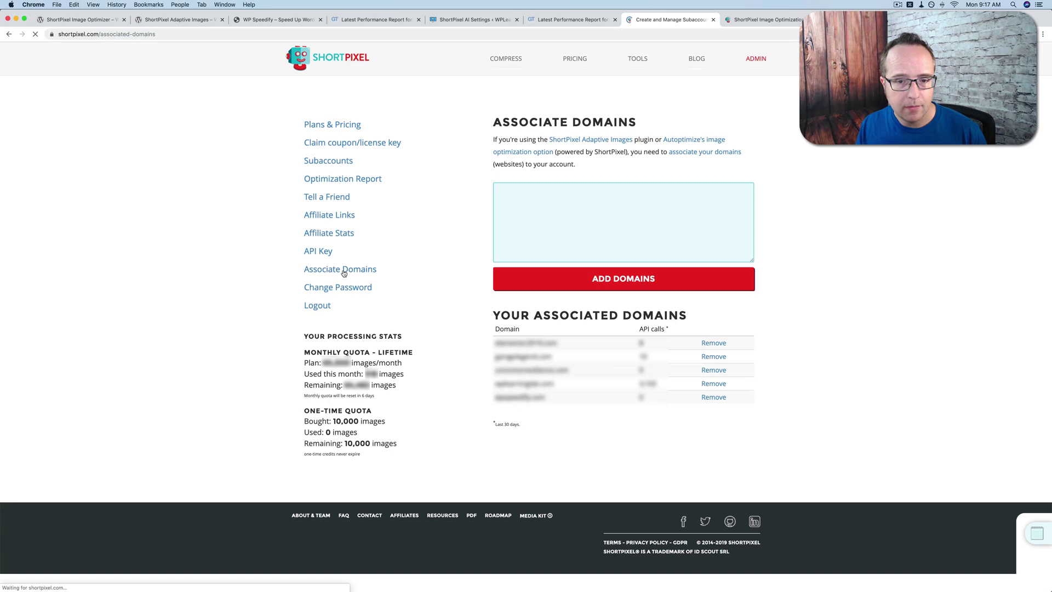
Highlight the first associated domain, focus the domains box, and select the ShortPixel Adaptive Images mention
double_click(496, 344)
click(543, 230)
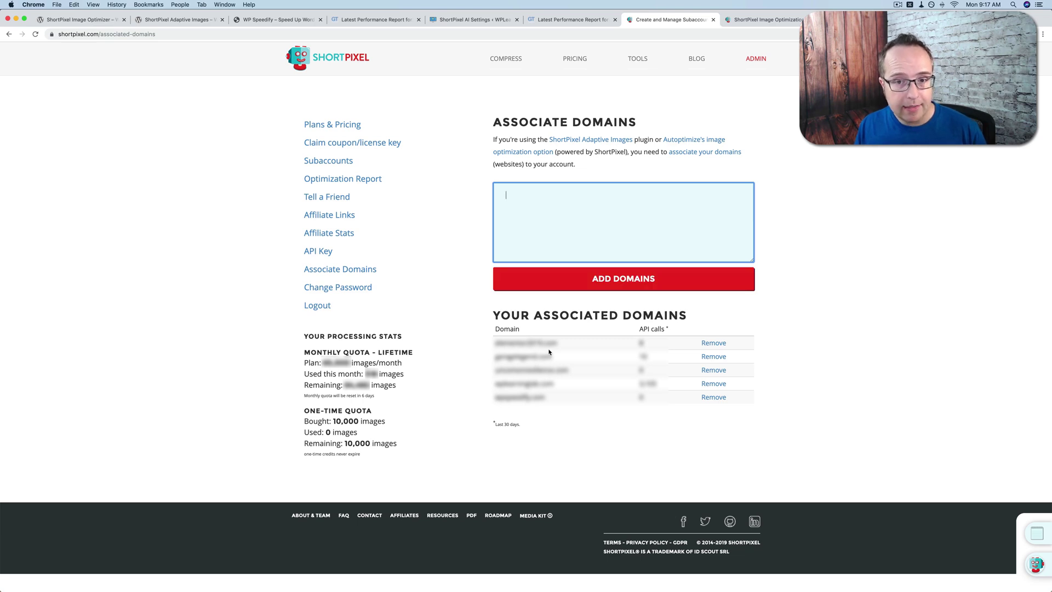
drag(653, 140, 550, 141)
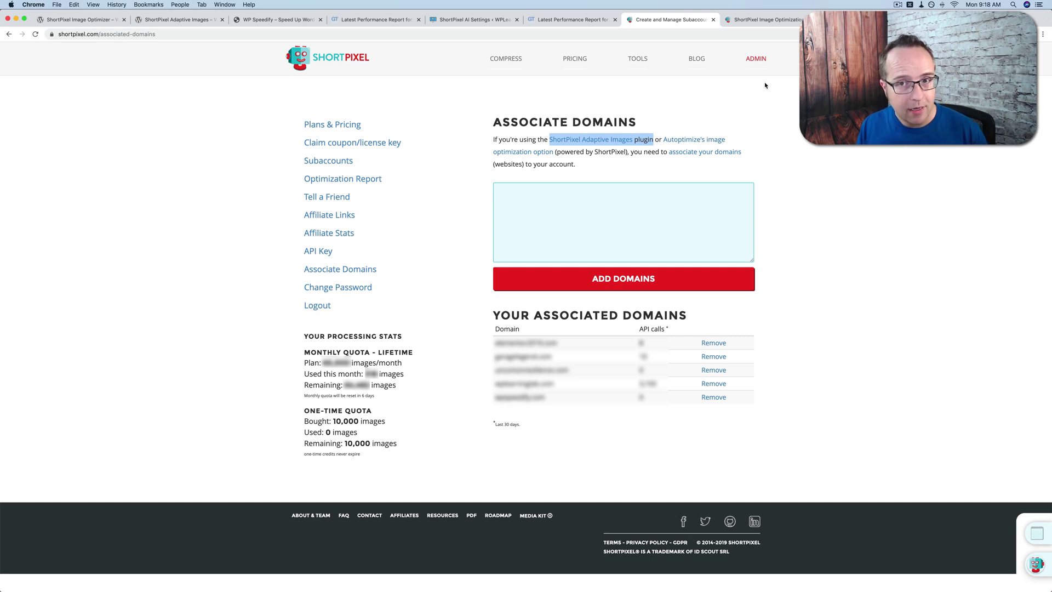
Show ShortPixel's One-Time Plans, ranging from 10,000 images for $9.99 to 170,000 for $99.00
click(743, 21)
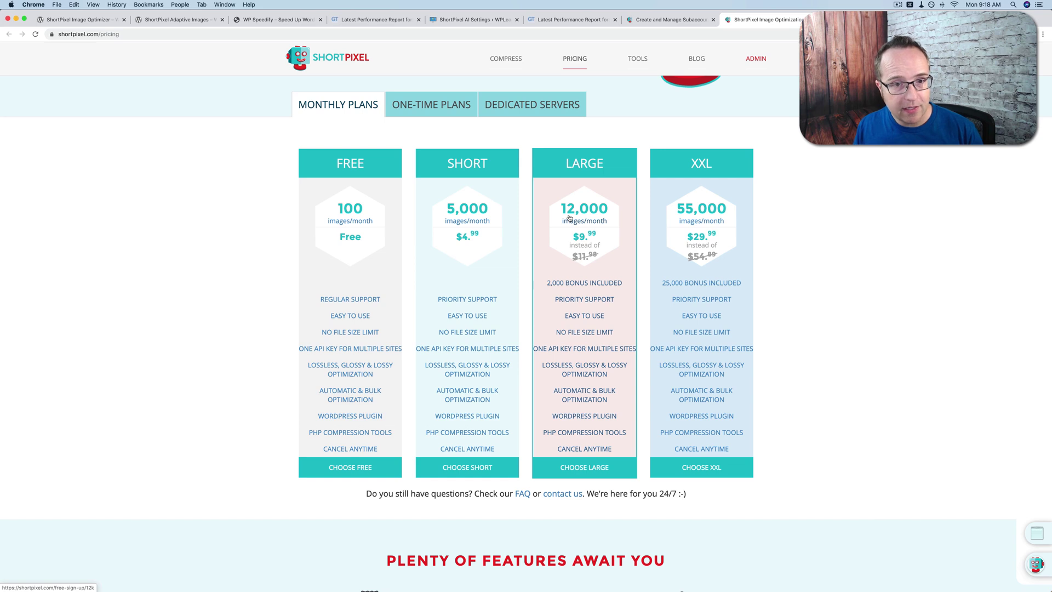
click(443, 107)
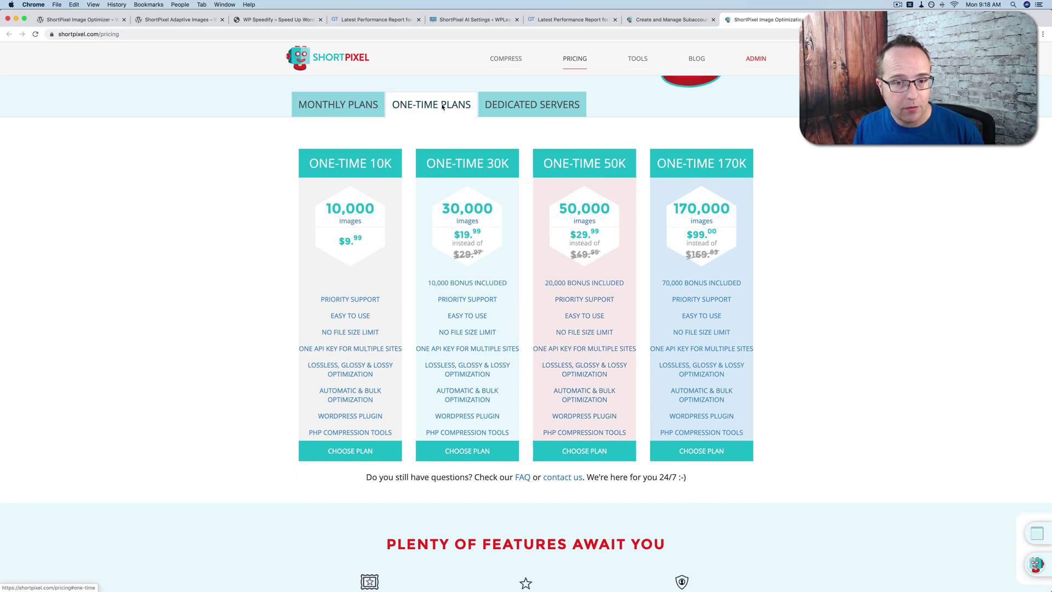